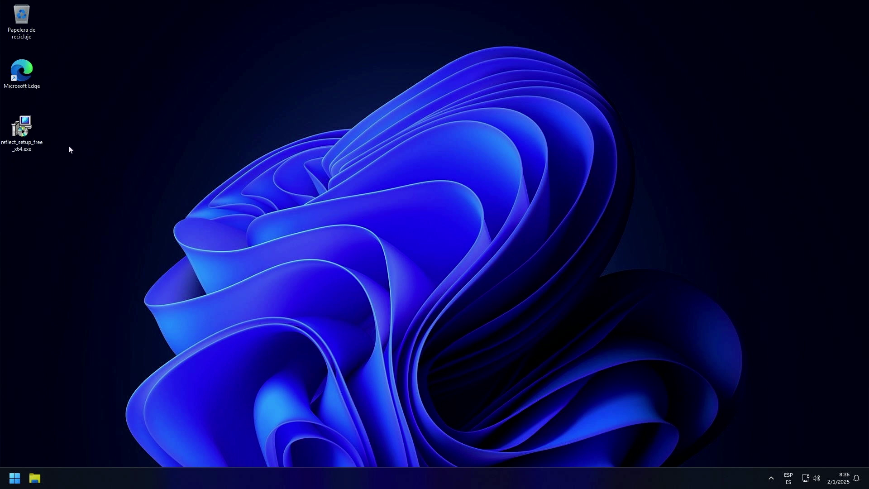
# Run reflect_setup_free_x64.exe as administrator and accept the licence agreement in the Macrium Reflect Free setup wizard
pyautogui.rightClick(24, 127)
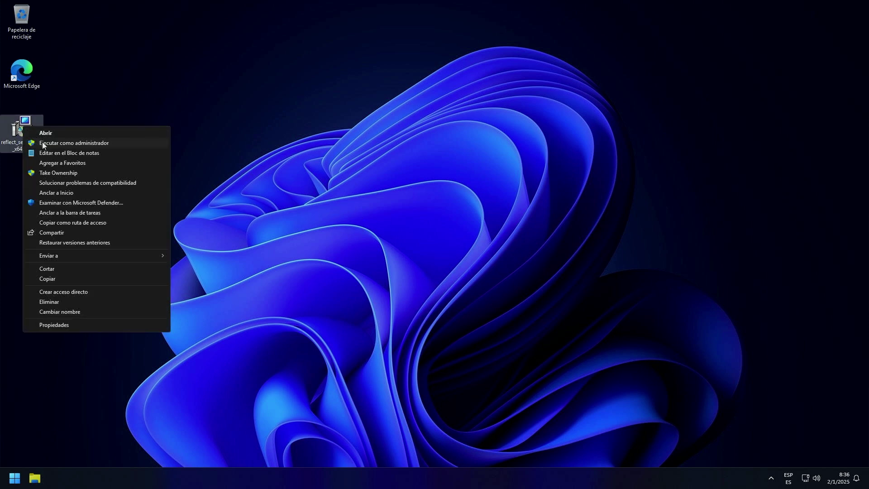
pyautogui.click(43, 143)
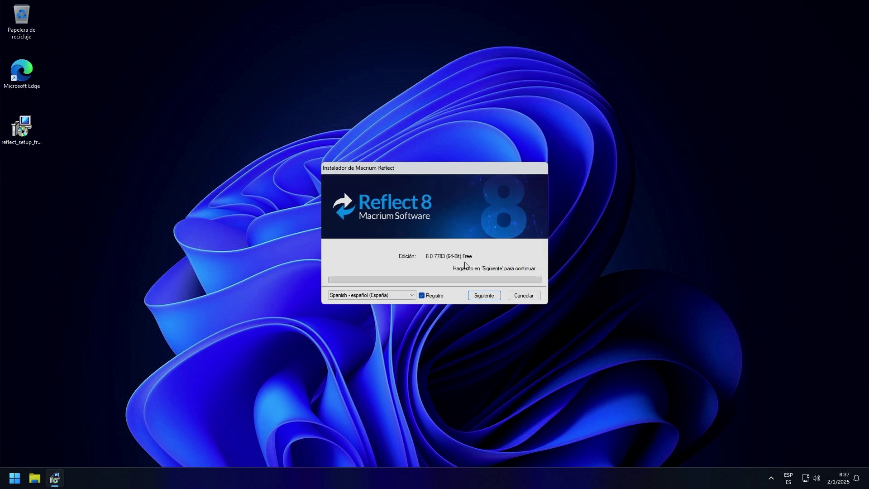
pyautogui.click(473, 299)
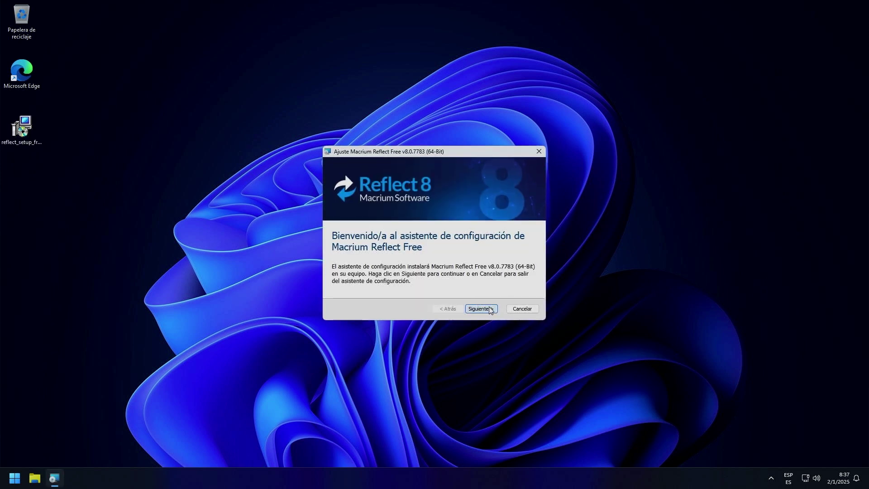
pyautogui.click(480, 309)
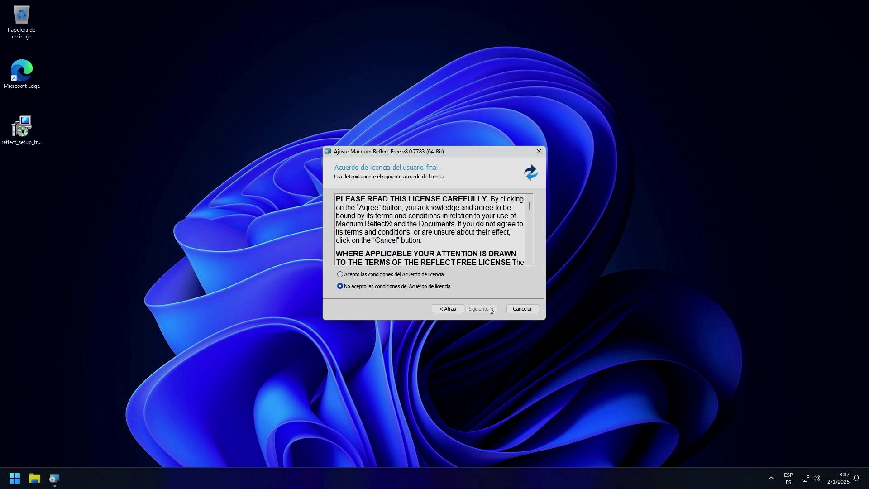
pyautogui.click(431, 275)
pyautogui.click(489, 312)
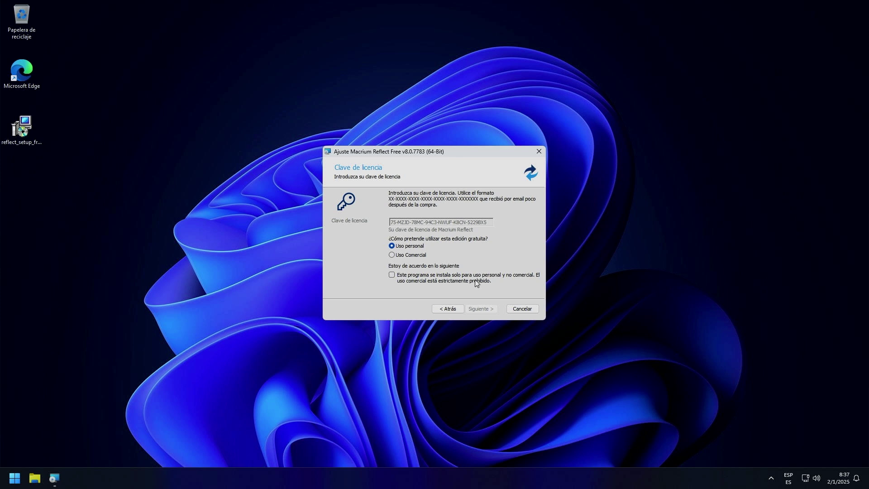
# Agree to personal, non-commercial use and continue the setup without registering the installation
pyautogui.click(392, 275)
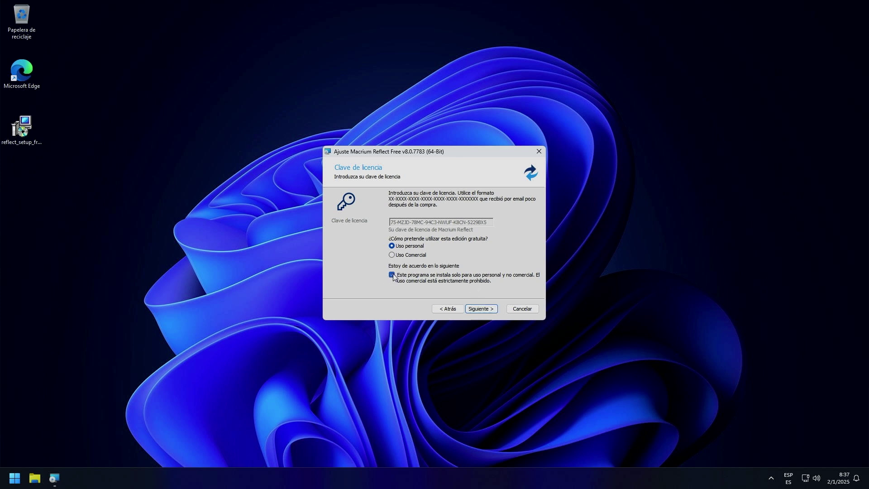
pyautogui.click(494, 310)
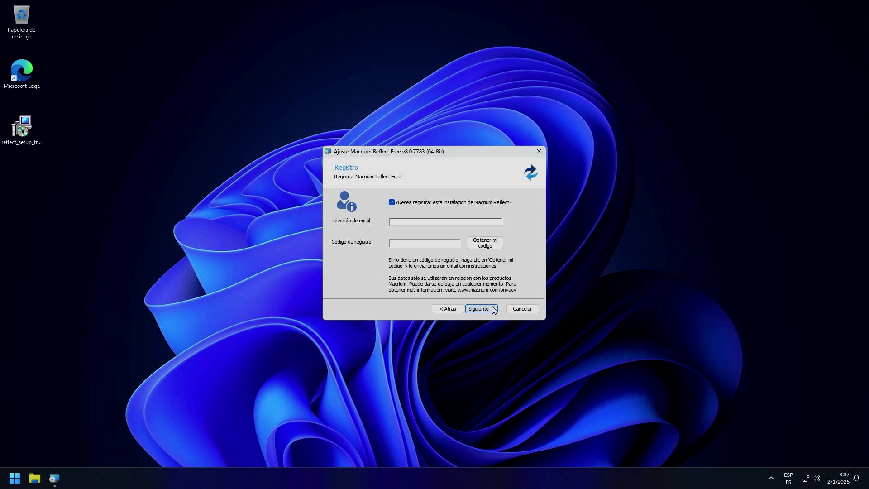
pyautogui.click(396, 203)
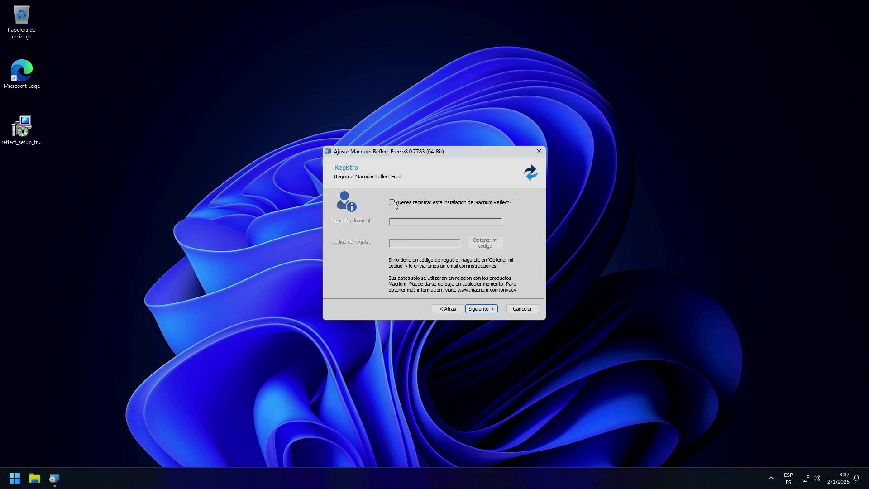
pyautogui.click(481, 311)
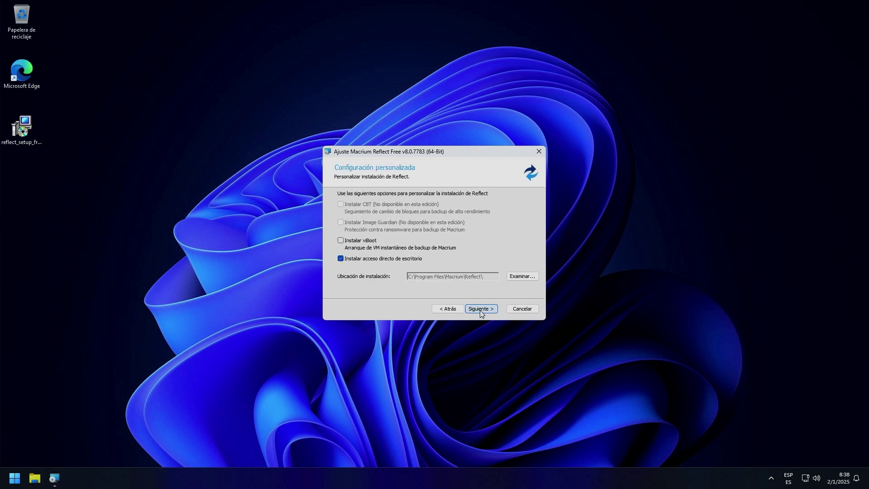
# Install Macrium Reflect with the default custom options and finish the wizard with the program set to launch
pyautogui.click(481, 311)
pyautogui.click(480, 310)
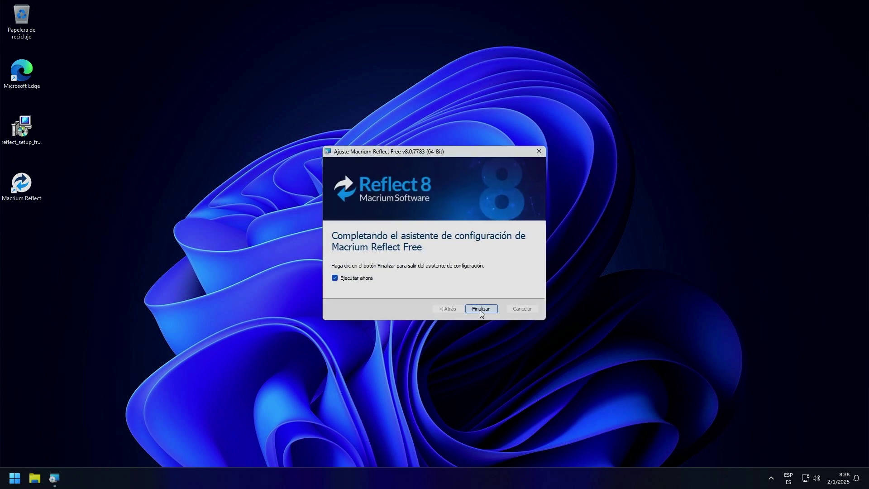
pyautogui.click(480, 310)
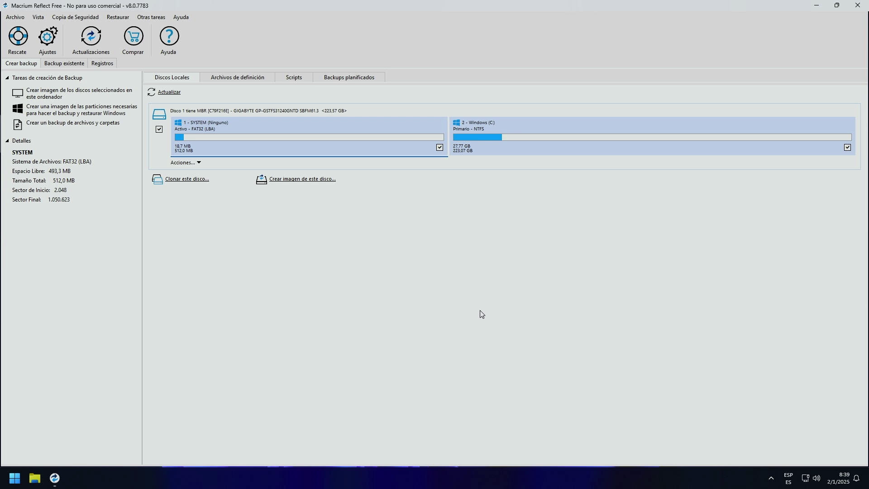
# Open the rescue media builder and choose an ISO file as the rescue device
pyautogui.click(405, 261)
pyautogui.click(13, 39)
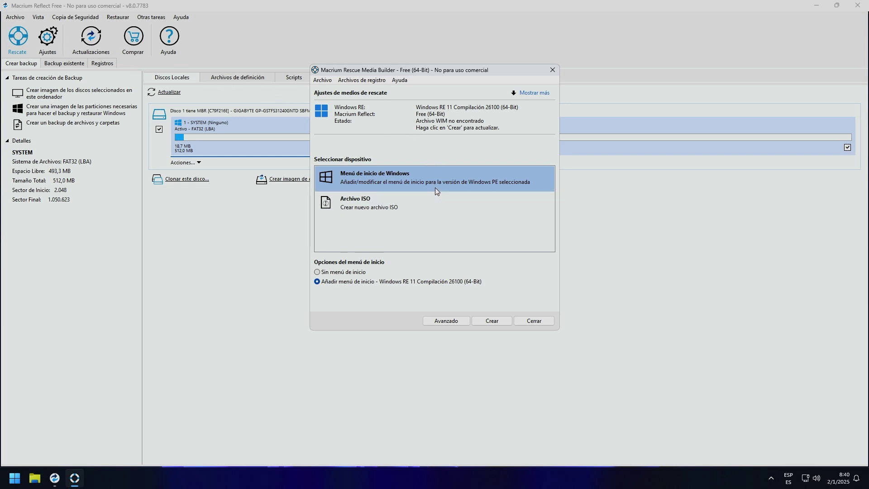
pyautogui.click(418, 210)
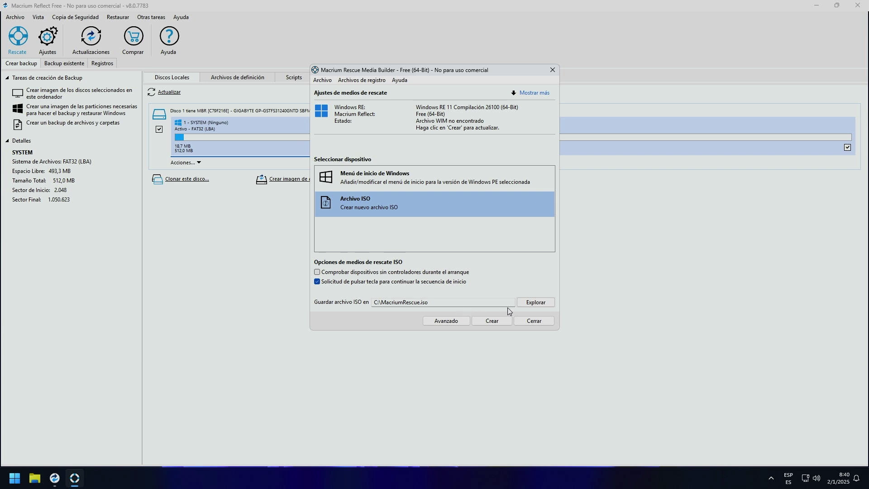
# Set the rescue ISO's save location to the desktop with the file name MacriumRescueWinPE.iso
pyautogui.click(525, 305)
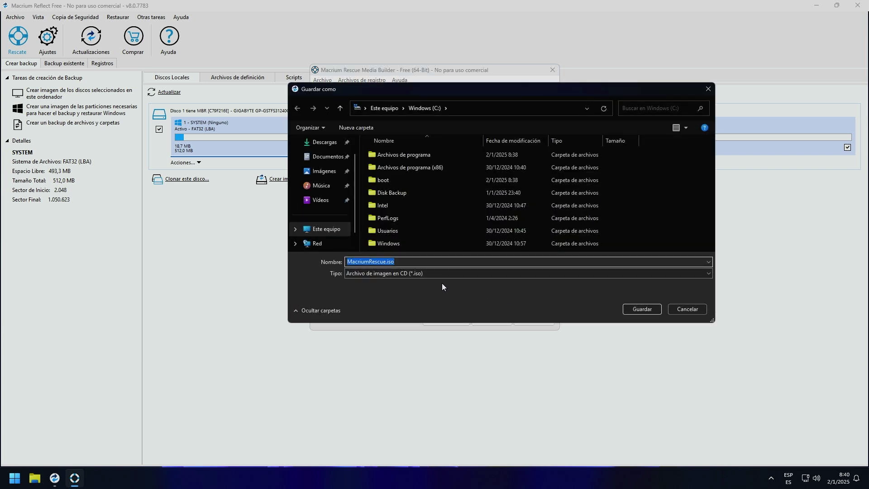
pyautogui.scroll(1, 335, 209)
pyautogui.click(327, 144)
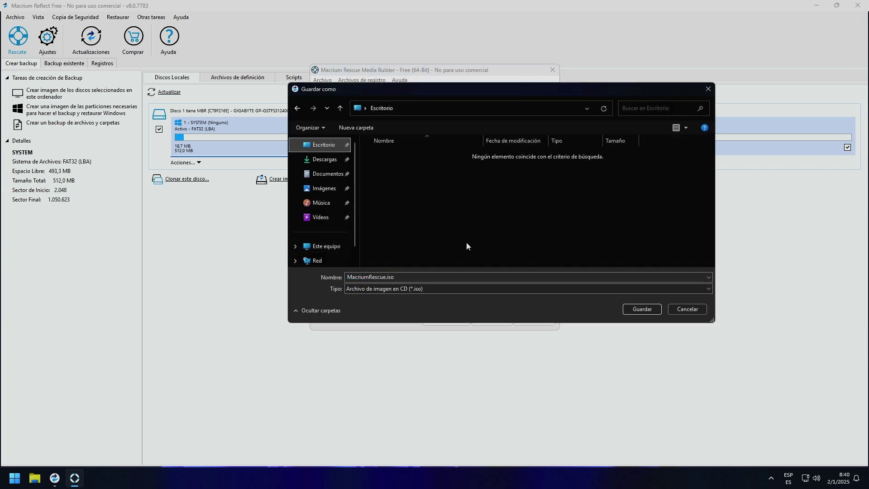
pyautogui.click(383, 277)
pyautogui.click(385, 278)
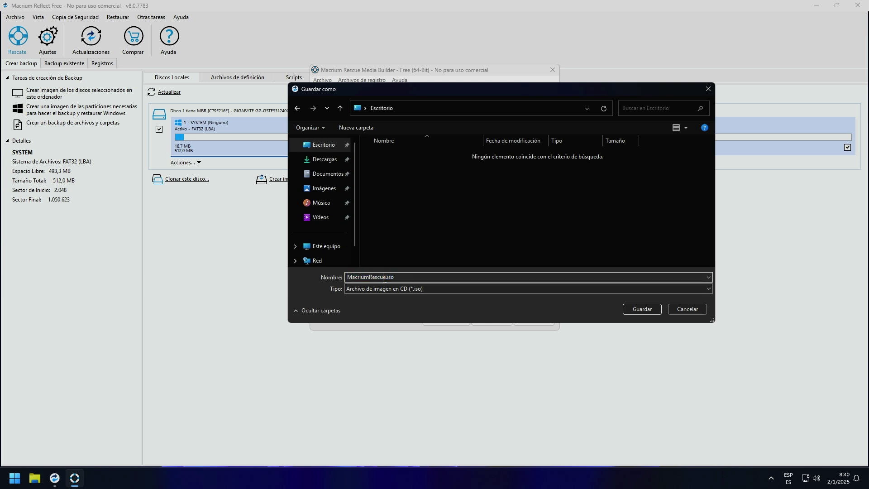
pyautogui.write('WinPE')
pyautogui.click(630, 308)
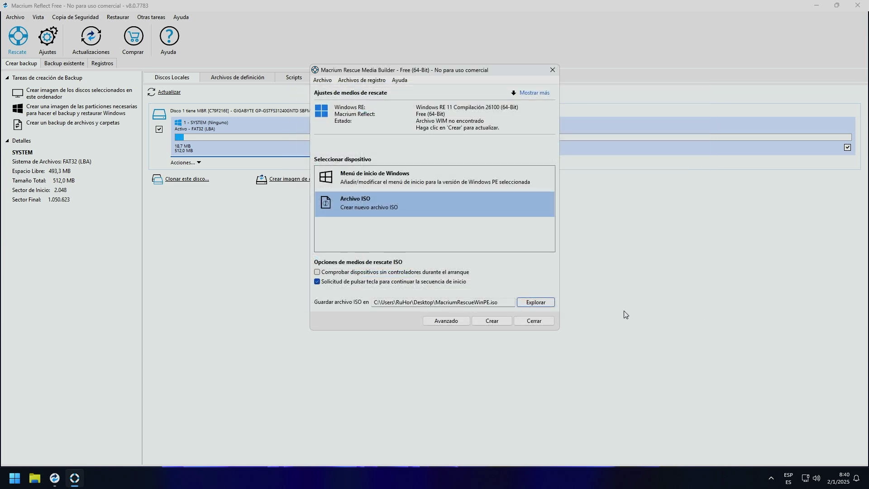
# Create the rescue ISO, agreeing to its personal-use condition, and close the media builder and Macrium Reflect
pyautogui.click(503, 325)
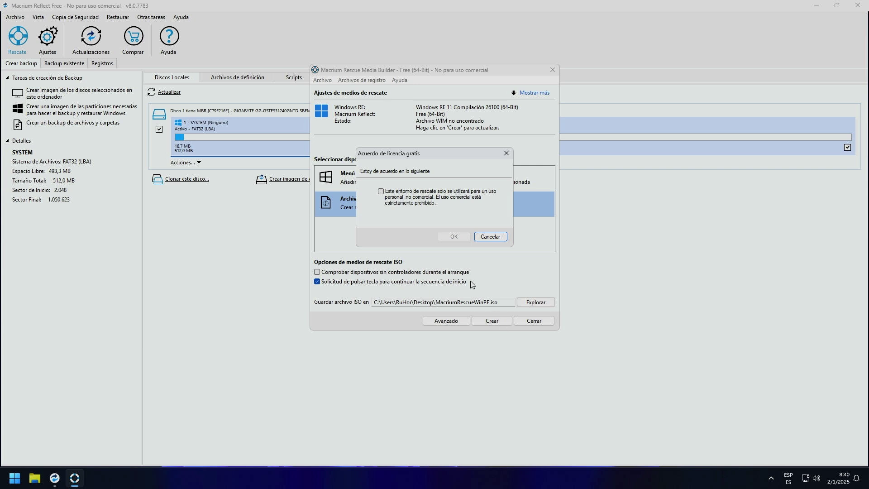
pyautogui.click(381, 191)
pyautogui.click(452, 237)
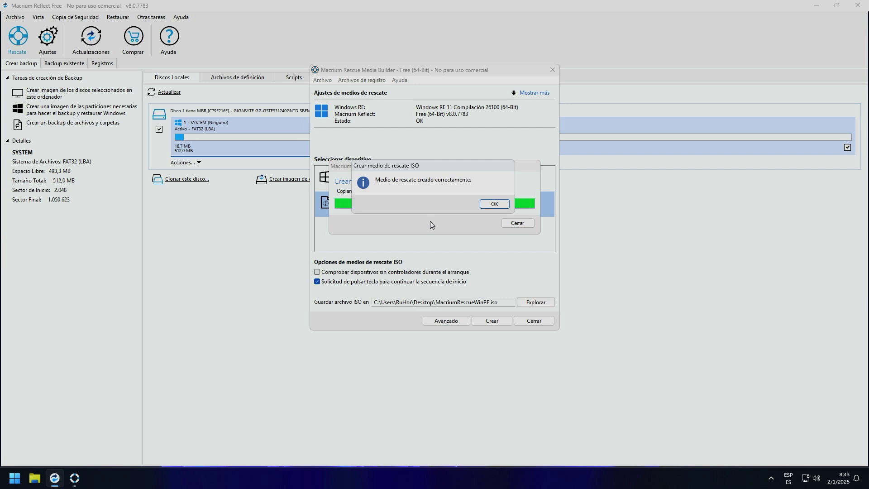
pyautogui.click(495, 204)
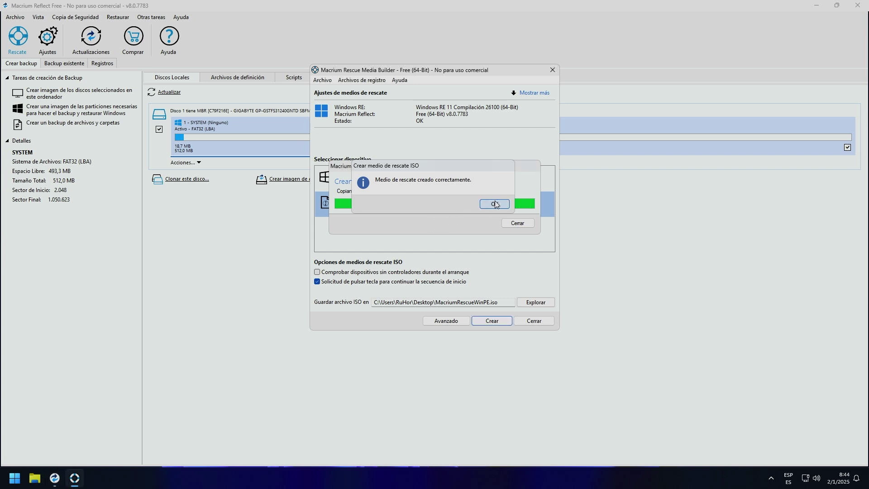
pyautogui.click(531, 320)
pyautogui.click(857, 6)
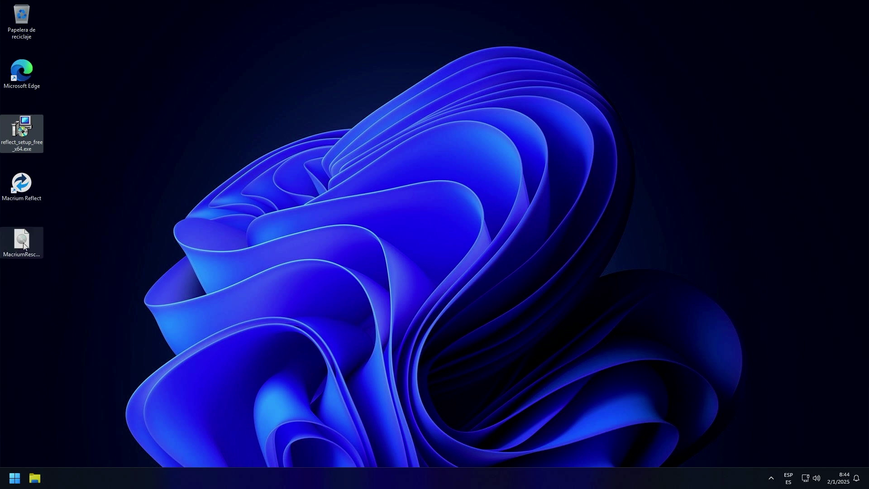
# Check the general properties of MacriumRescueWinPE.iso on the desktop, including its size, and close them
pyautogui.rightClick(18, 243)
pyautogui.click(60, 423)
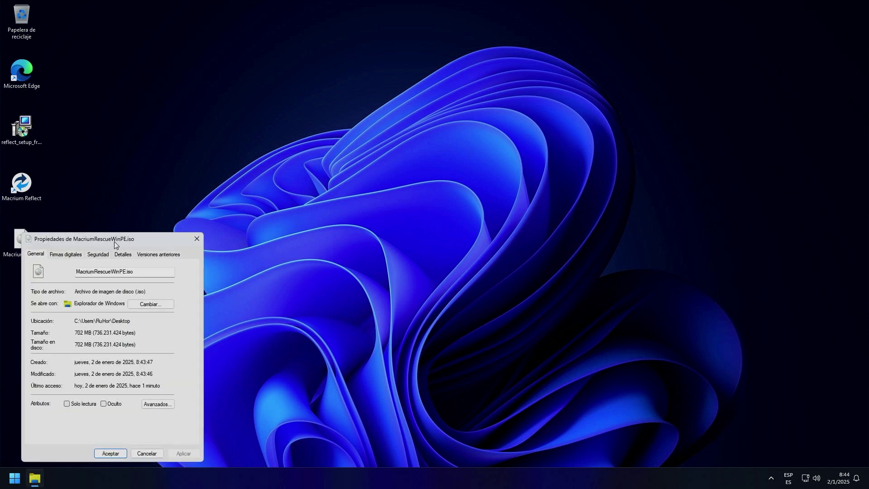
pyautogui.moveTo(111, 248); pyautogui.dragTo(409, 121)
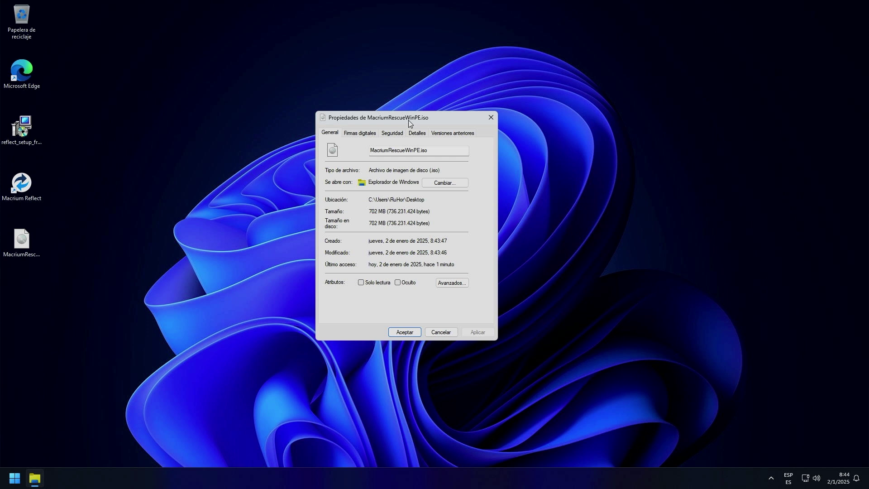
pyautogui.click(491, 117)
# Open the isos\windows folder on the Ventoy (D:) drive in File Explorer
pyautogui.press('super+e')
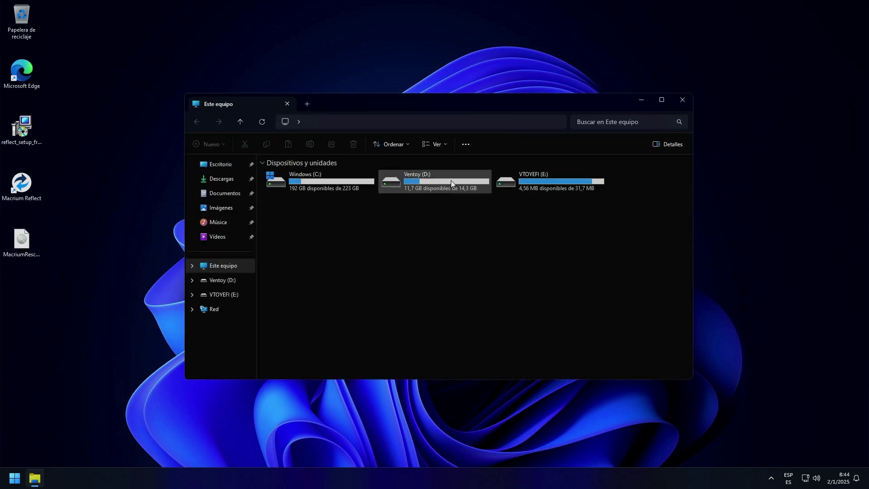
pyautogui.click(451, 183)
pyautogui.doubleClick(451, 182)
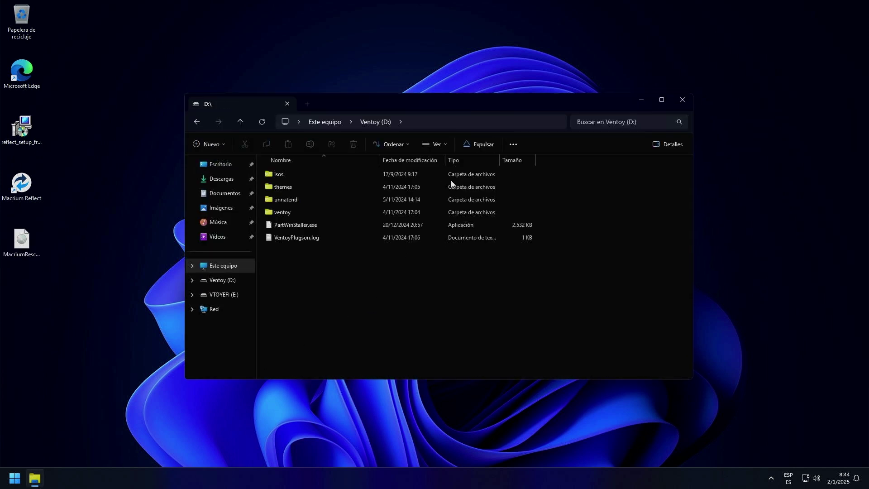
pyautogui.click(298, 174)
pyautogui.doubleClick(298, 175)
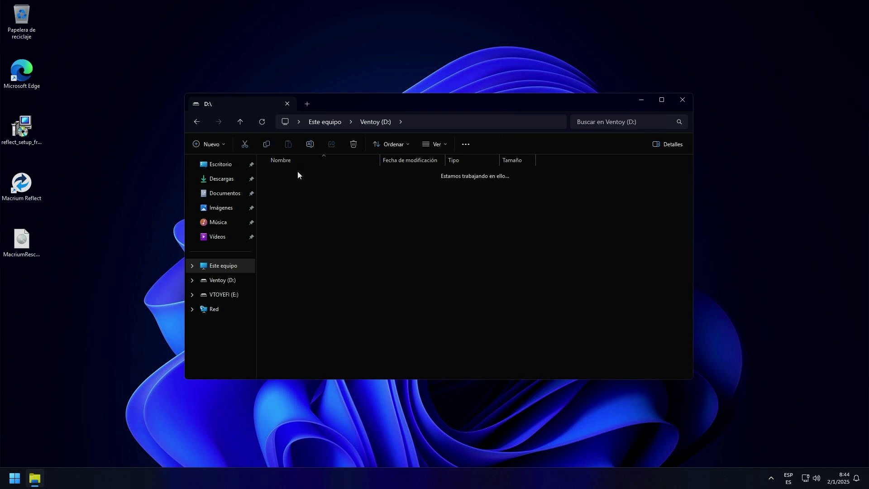
pyautogui.doubleClick(302, 189)
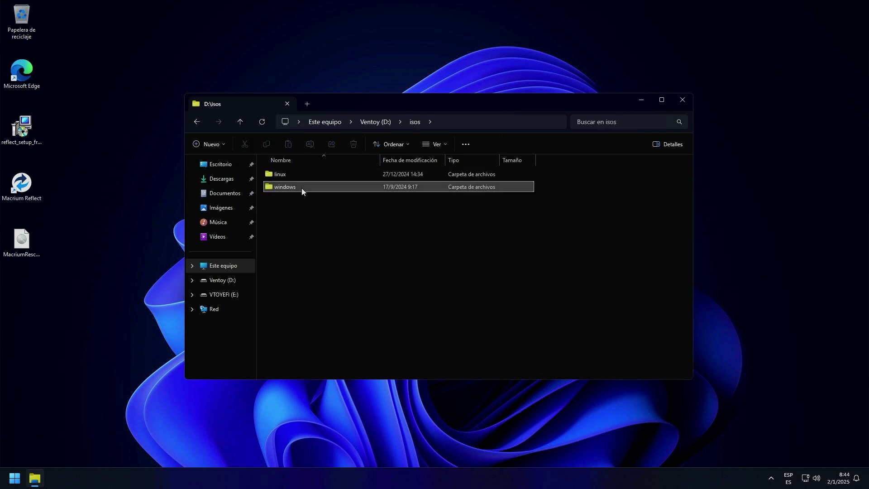
# Copy MacriumRescueWinPE.iso from the desktop into the Ventoy drive's isos\windows folder
pyautogui.rightClick(32, 241)
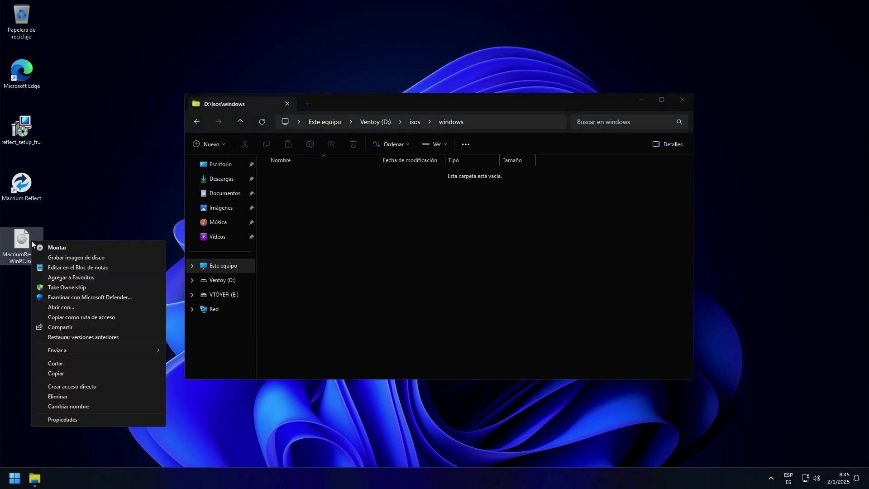
pyautogui.click(55, 375)
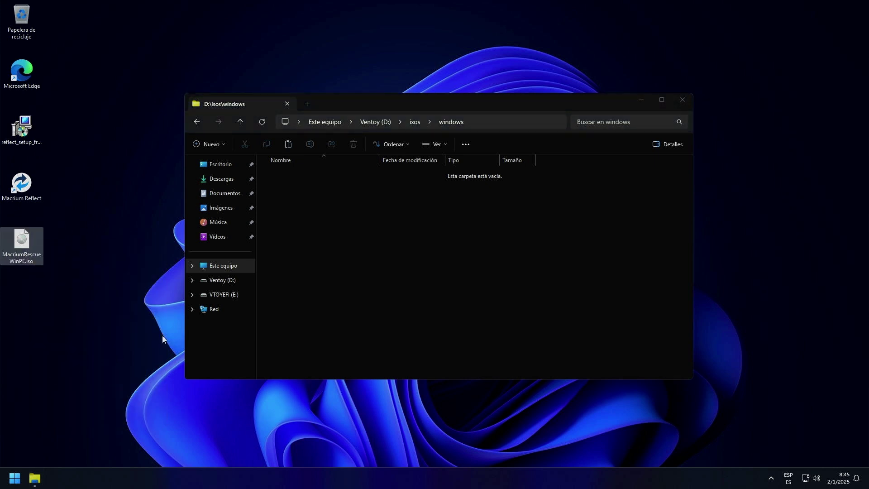
pyautogui.rightClick(322, 261)
pyautogui.click(350, 325)
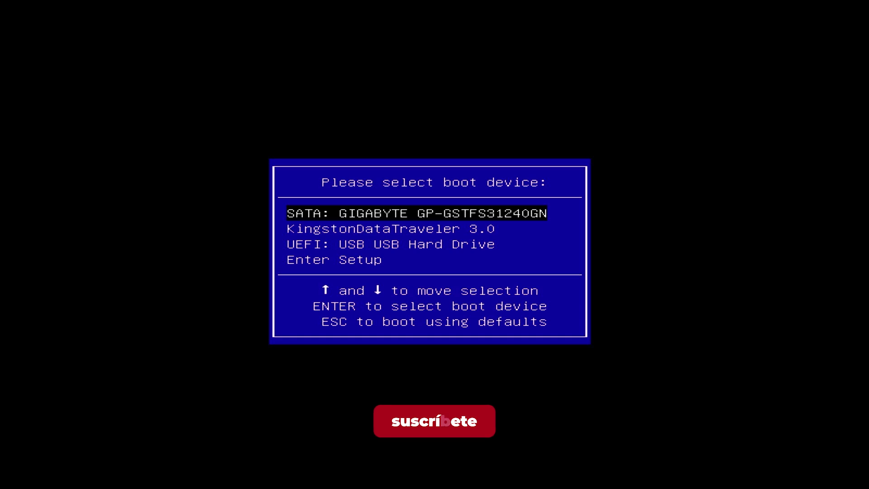
# Boot the computer from the KingstonDataTraveler 3.0 USB drive
pyautogui.press('Down')
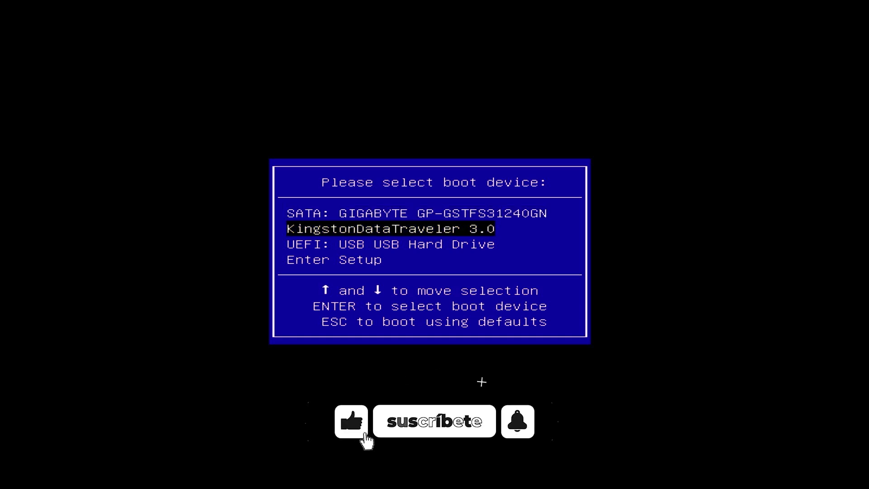
pyautogui.press('Return')
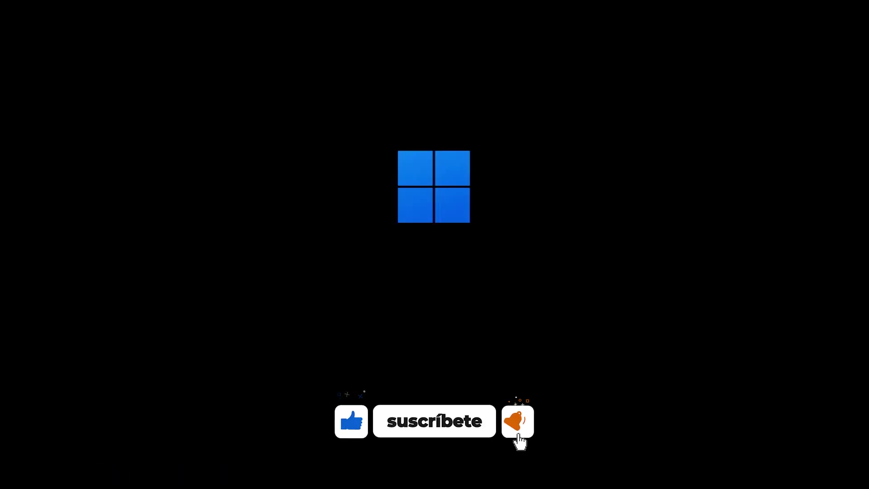